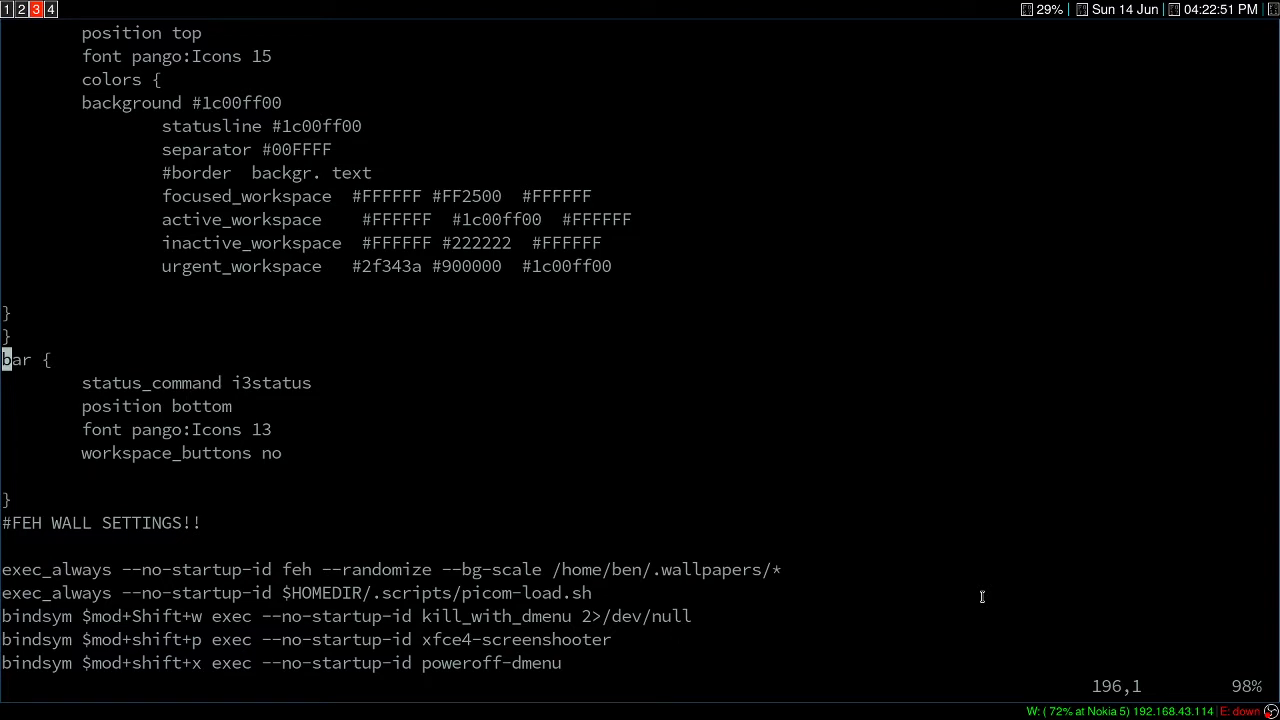
# Look over the top i3blocks bar block's position, status_command and colors lines
pyautogui.press('Up')
pyautogui.press('Up')
pyautogui.press('Up')
pyautogui.press('Up')
pyautogui.press('Up')
pyautogui.press('Up')
pyautogui.press('Up')
pyautogui.press('Up')
pyautogui.press('Up')
pyautogui.press('Up')
pyautogui.press('Up')
pyautogui.press('Up')
pyautogui.press('Up')
pyautogui.press('Up')
pyautogui.press('Up')
pyautogui.press('Up')
pyautogui.press('Up')
pyautogui.press('Up')
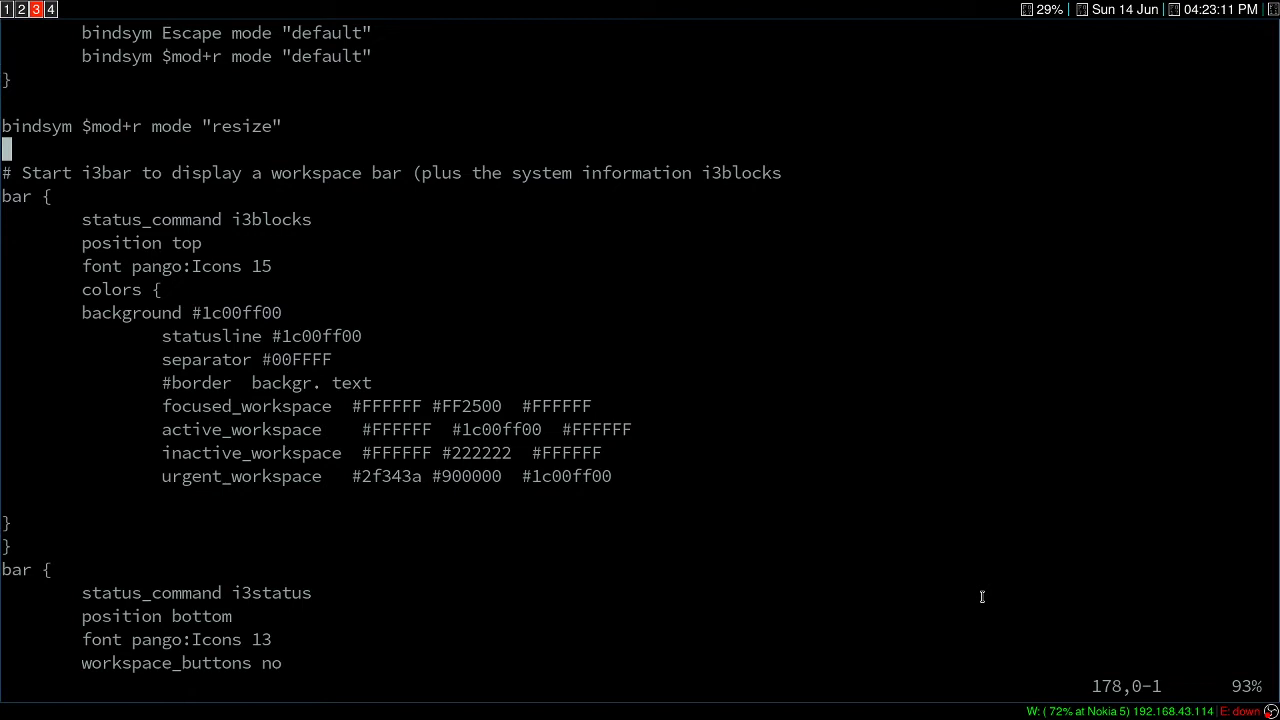
pyautogui.press('j')
pyautogui.press('j')
pyautogui.press('j')
pyautogui.press('j')
pyautogui.press('j')
pyautogui.press('j')
pyautogui.press('j')
pyautogui.press('j')
pyautogui.press('j')
pyautogui.press('j')
pyautogui.press('j')
pyautogui.press('j')
pyautogui.press('j')
pyautogui.press('j')
pyautogui.press('j')
pyautogui.press('j')
pyautogui.press('j')
pyautogui.press('j')
pyautogui.press('j')
pyautogui.press('j')
pyautogui.press('j')
pyautogui.press('k')
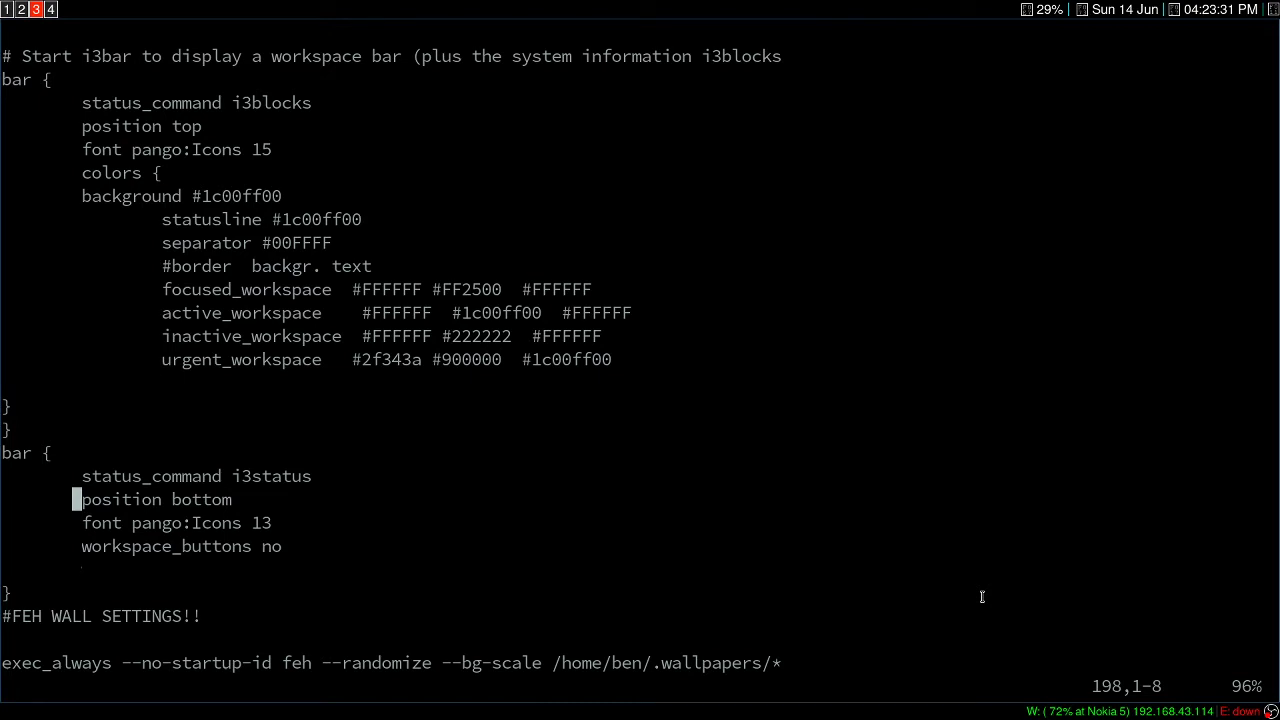
pyautogui.press('k')
pyautogui.press('k')
pyautogui.press('k')
pyautogui.press('k')
pyautogui.press('k')
pyautogui.press('k')
pyautogui.press('k')
pyautogui.press('k')
pyautogui.press('k')
pyautogui.press('k')
pyautogui.press('k')
pyautogui.press('k')
pyautogui.press('k')
pyautogui.press('k')
pyautogui.press('k')
pyautogui.press('k')
pyautogui.press('k')
pyautogui.press('k')
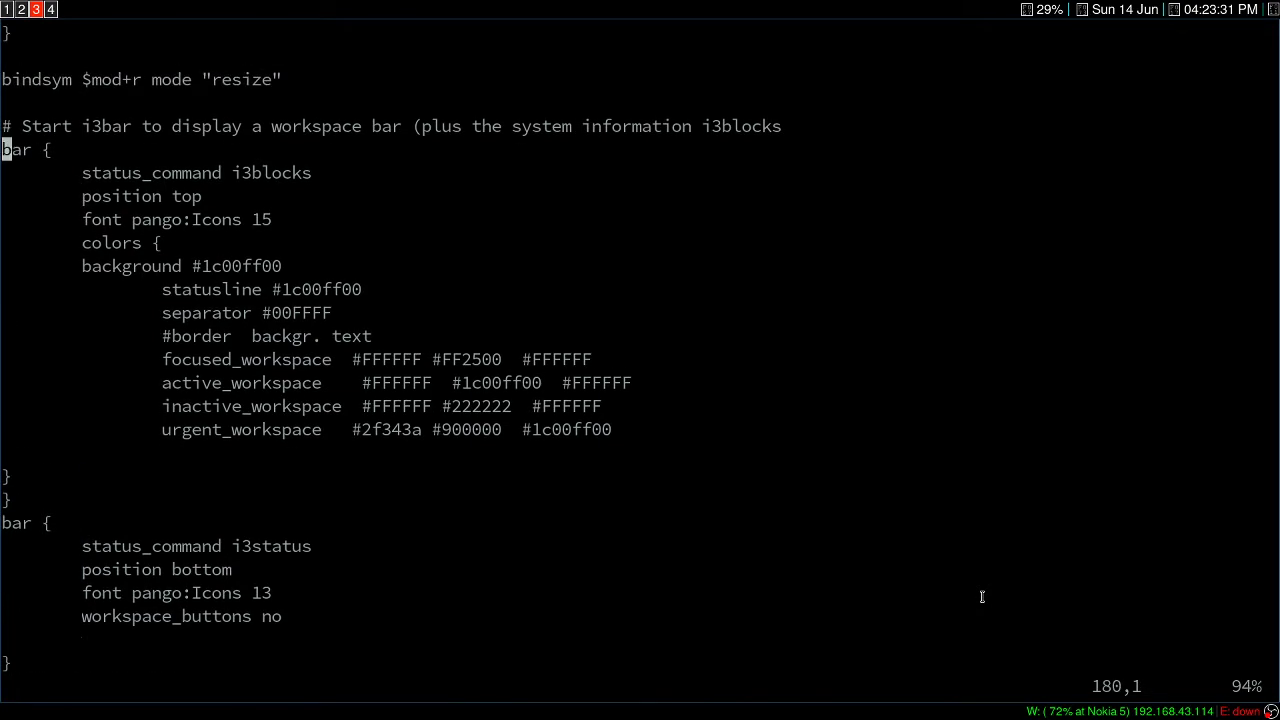
pyautogui.press('j')
pyautogui.press('j')
pyautogui.press('j')
pyautogui.press('j')
pyautogui.press('k')
pyautogui.press('k')
pyautogui.press('k')
pyautogui.press('j')
pyautogui.press('j')
pyautogui.press('j')
pyautogui.press('j')
pyautogui.press('j')
pyautogui.press('j')
pyautogui.press('j')
pyautogui.press('j')
pyautogui.press('j')
pyautogui.press('j')
pyautogui.press('k')
pyautogui.press('j')
pyautogui.press('j')
pyautogui.press('j')
pyautogui.press('j')
pyautogui.press('j')
pyautogui.press('j')
# Look over the bottom bar block's status_command i3status, font and workspace_buttons lines
pyautogui.press('j')
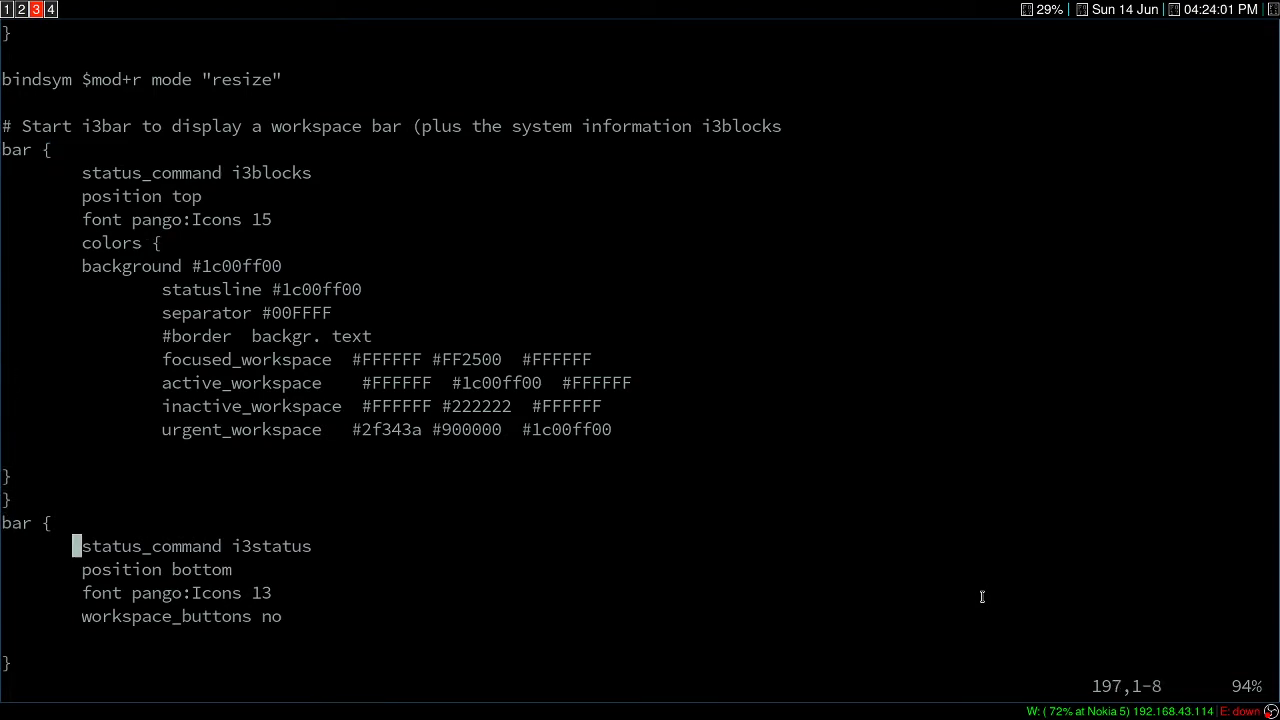
pyautogui.press('k')
pyautogui.press('j')
pyautogui.press('l')
pyautogui.press('j')
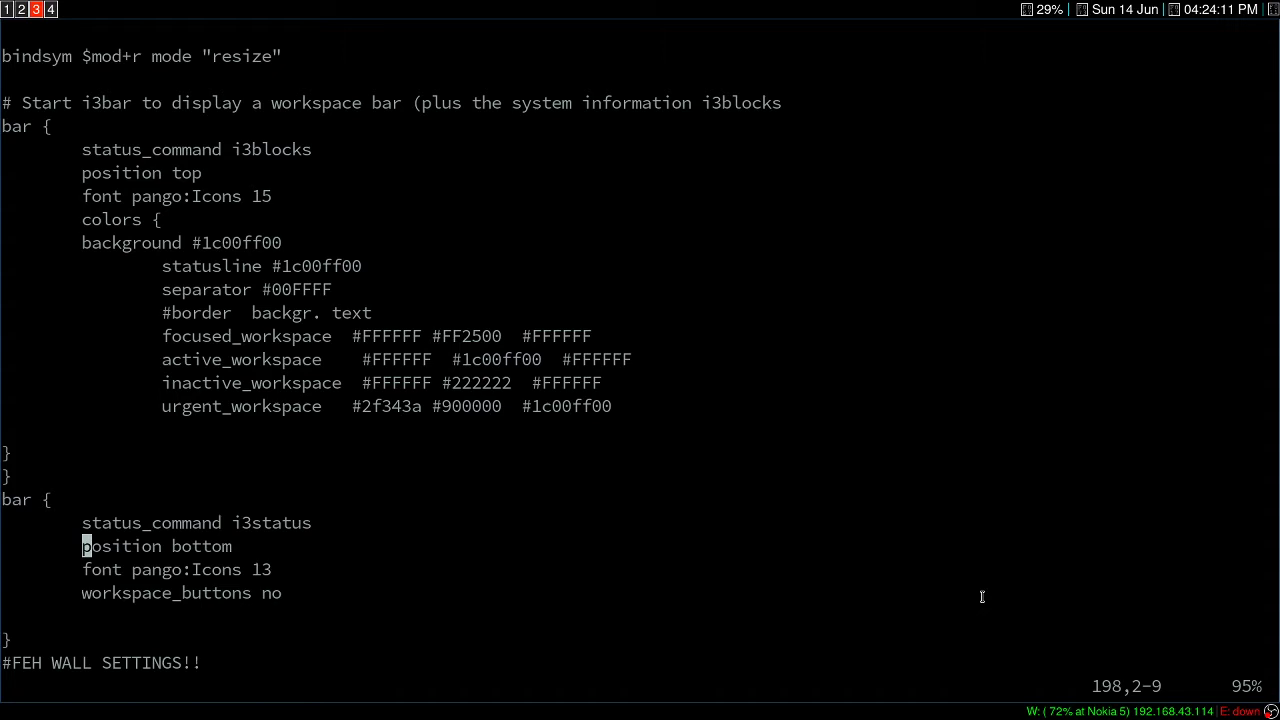
pyautogui.press('j')
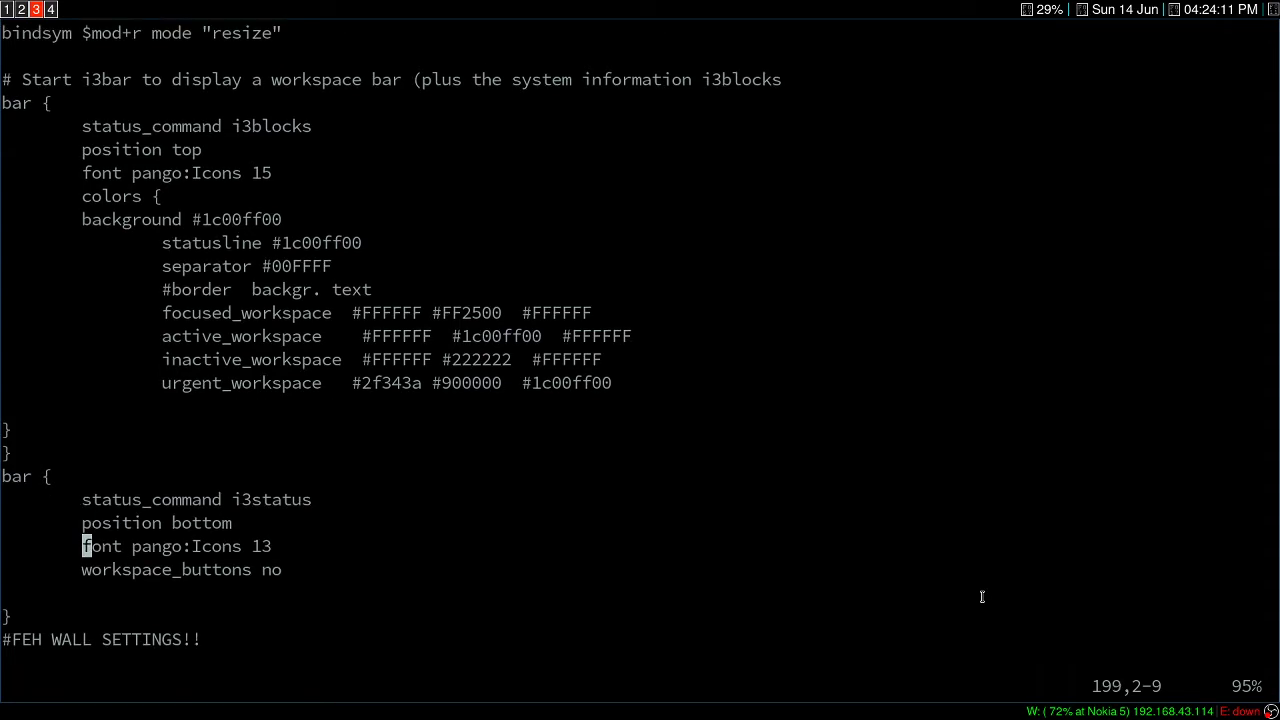
pyautogui.press('j')
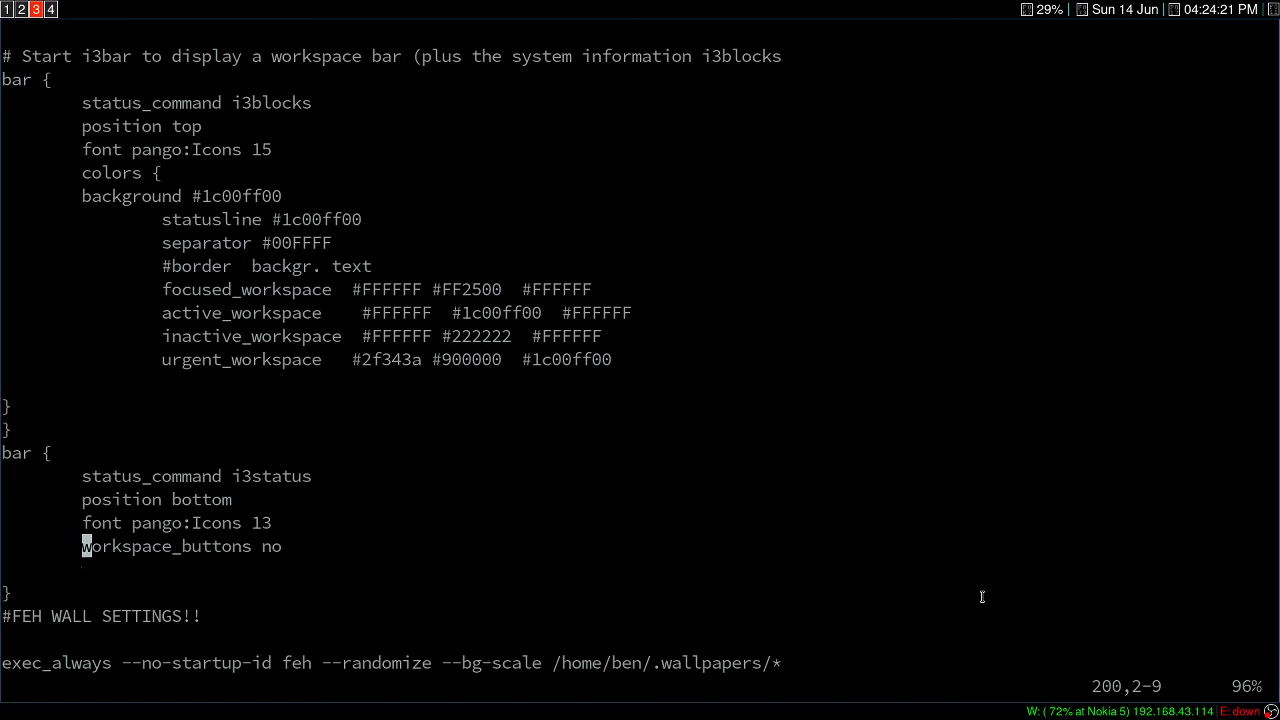
pyautogui.press('l')
pyautogui.press('l')
pyautogui.press('l')
pyautogui.press('l')
pyautogui.press('l')
pyautogui.press('l')
pyautogui.press('l')
pyautogui.press('l')
pyautogui.press('l')
pyautogui.press('l')
pyautogui.press('l')
pyautogui.press('l')
pyautogui.press('l')
pyautogui.press('l')
pyautogui.press('l')
pyautogui.press('l')
pyautogui.press('l')
pyautogui.press('l')
pyautogui.press('l')
# Undo back to the commented '#bar {' header and change workspace_buttons from no to yes
pyautogui.press('u')
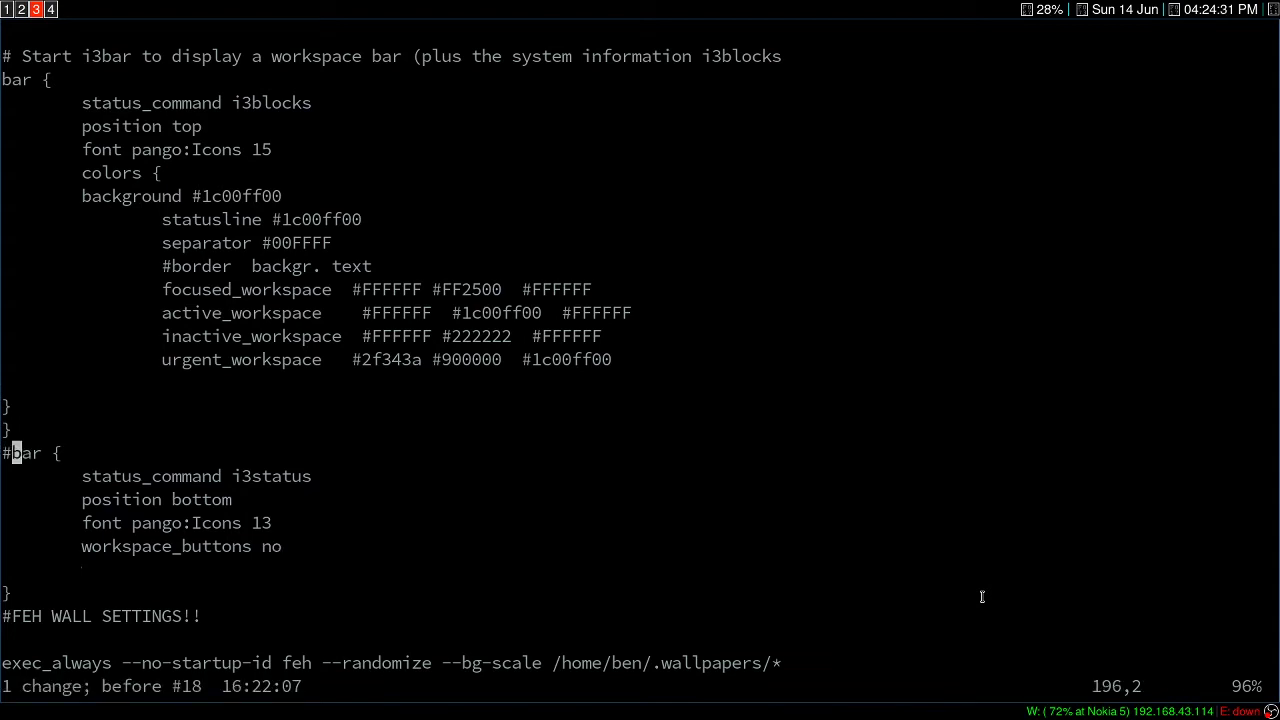
pyautogui.press('j')
pyautogui.press('j')
pyautogui.press('j')
pyautogui.press('j')
pyautogui.press('a')
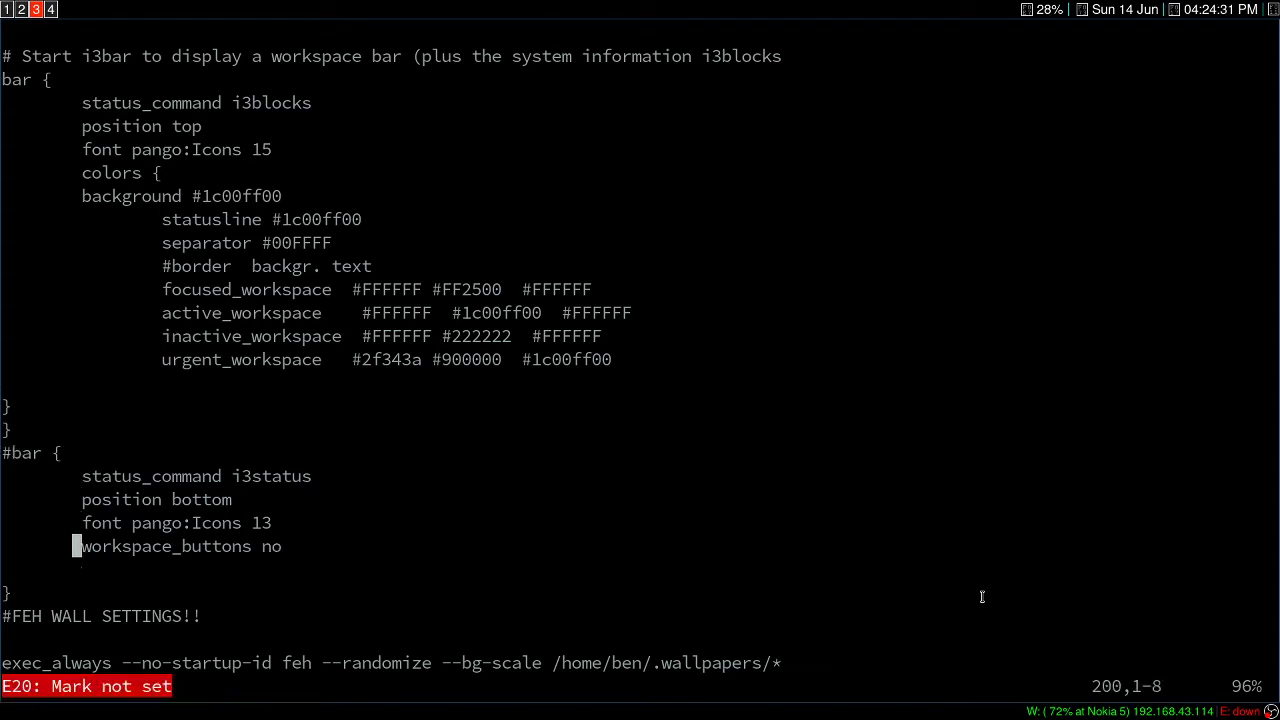
pyautogui.press('A')
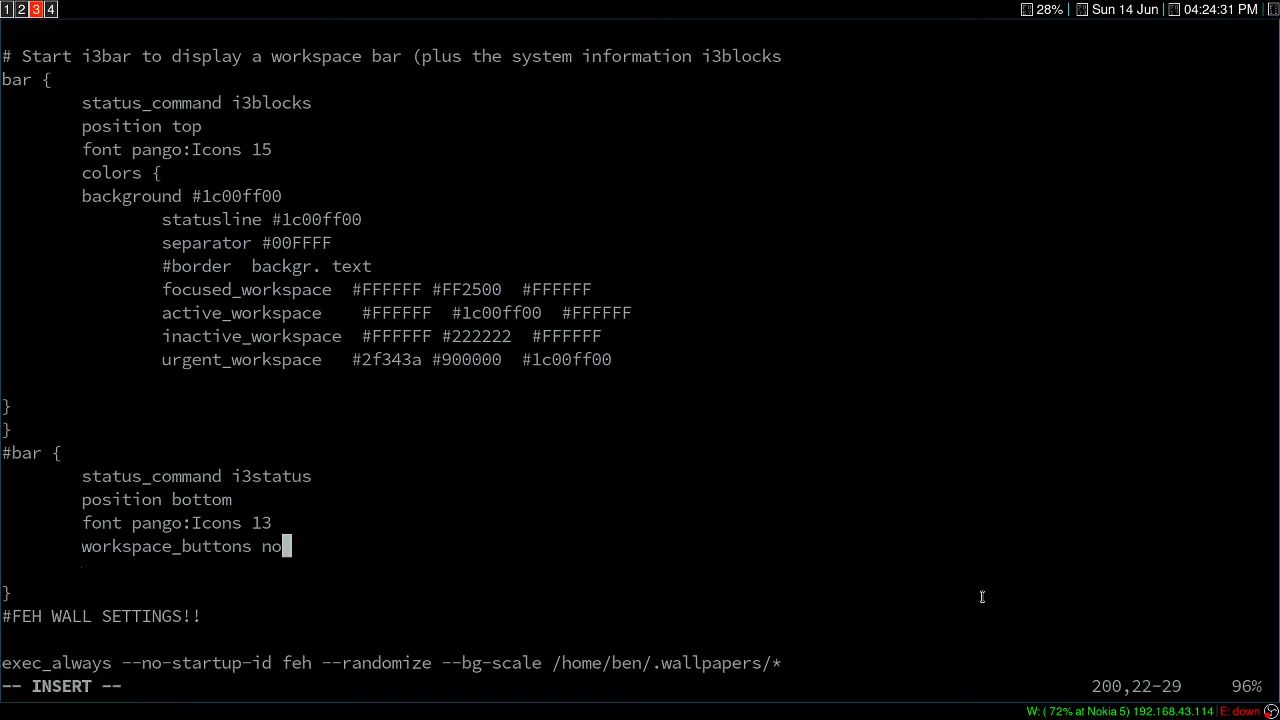
pyautogui.press('BackSpace')
pyautogui.press('BackSpace')
pyautogui.write('yes')
pyautogui.press('Escape')
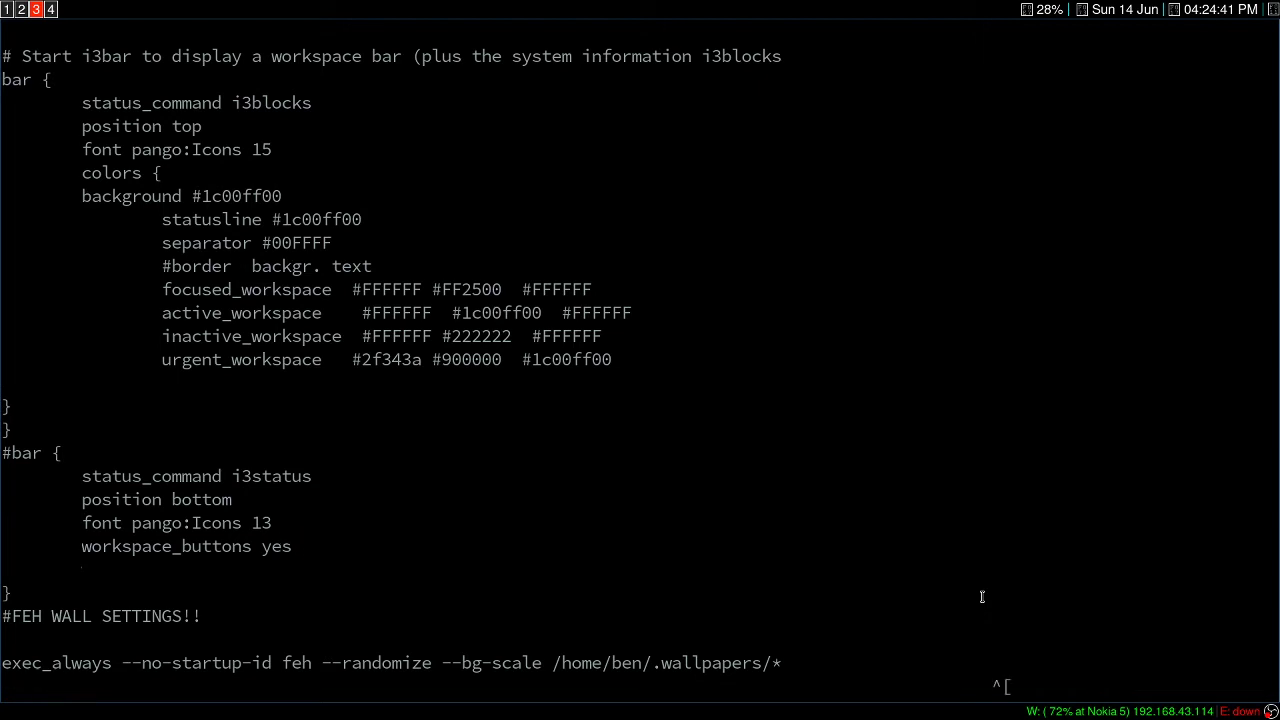
# Save the i3 config with :w and restart i3
pyautogui.write(':w')
pyautogui.press('Return')
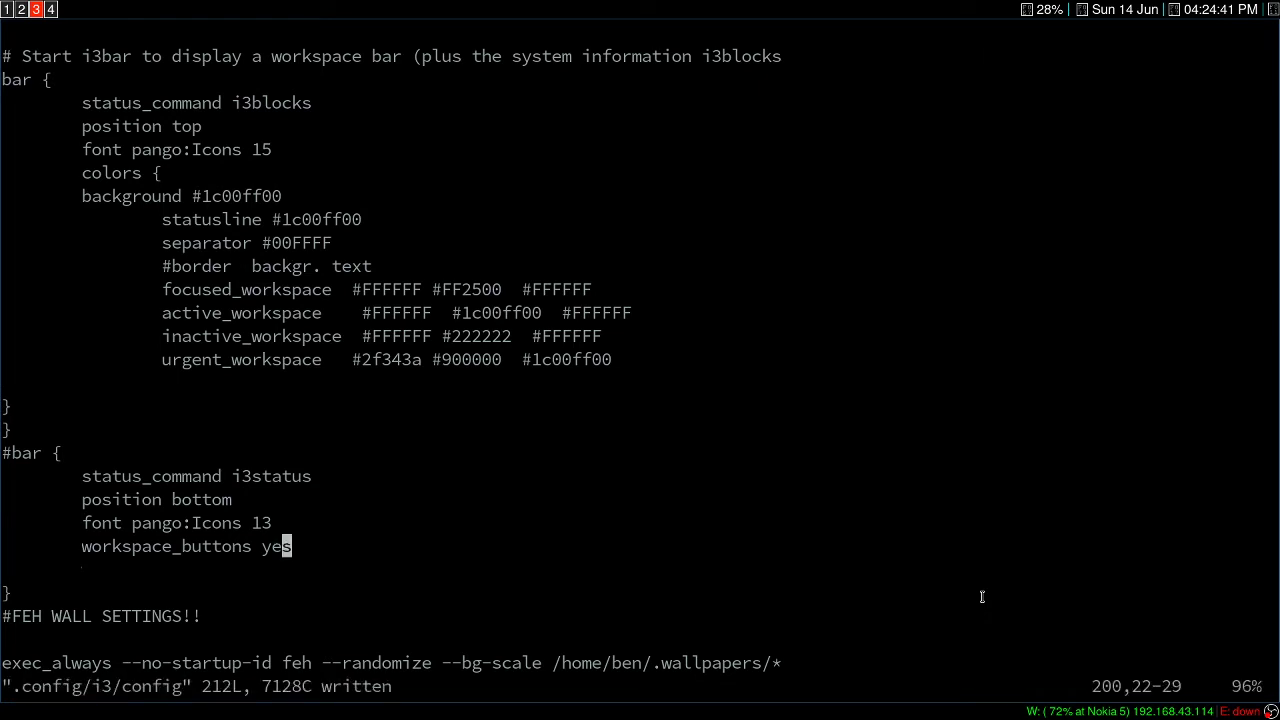
pyautogui.press('super+shift+r')
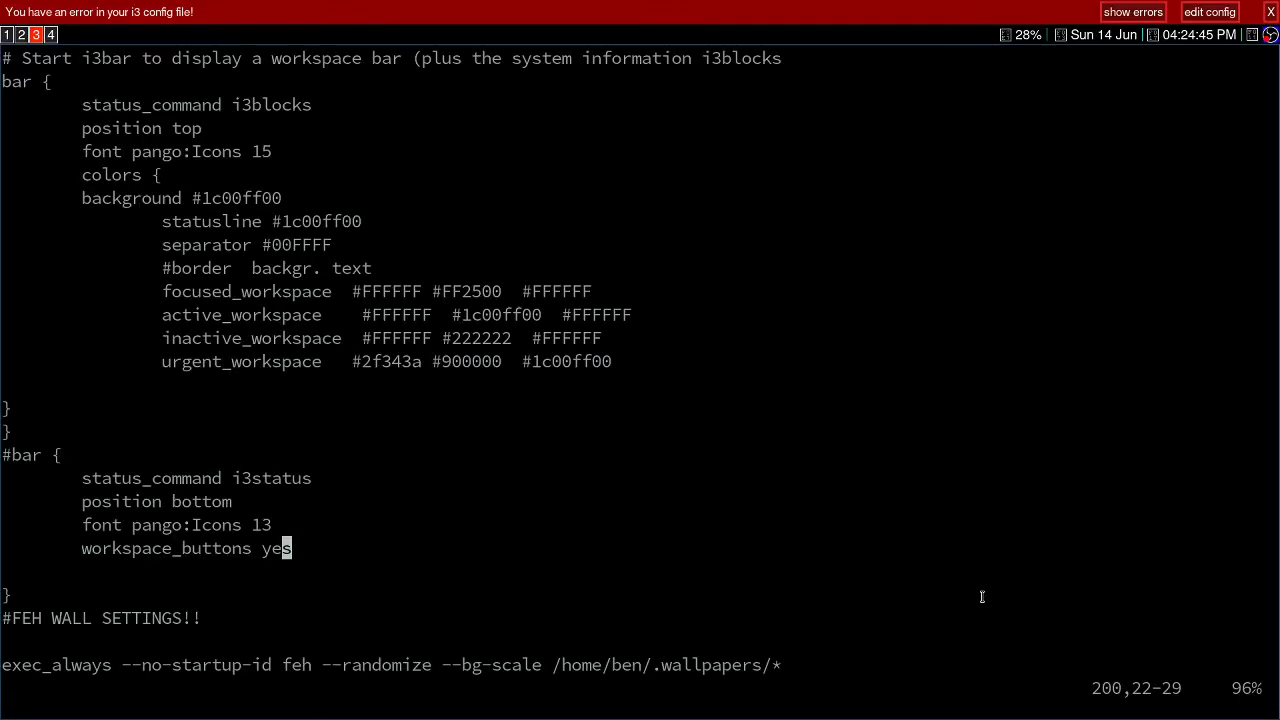
# Remove the # from the bottom 'bar {' header, save, and reload i3
pyautogui.press('Left')
pyautogui.press('Left')
pyautogui.press('Left')
pyautogui.press('Left')
pyautogui.press('Left')
pyautogui.press('Left')
pyautogui.press('Left')
pyautogui.press('Left')
pyautogui.press('Left')
pyautogui.press('Left')
pyautogui.press('Left')
pyautogui.press('Left')
pyautogui.press('Left')
pyautogui.press('Left')
pyautogui.press('Left')
pyautogui.press('Left')
pyautogui.press('Left')
pyautogui.press('Left')
pyautogui.press('Left')
pyautogui.press('Left')
pyautogui.press('Left')
pyautogui.press('Up')
pyautogui.press('Up')
pyautogui.press('Up')
pyautogui.press('Up')
pyautogui.press('Left')
pyautogui.press('Left')
pyautogui.press('Left')
pyautogui.press('Left')
pyautogui.press('i')
pyautogui.press('BackSpace')
pyautogui.press('Escape')
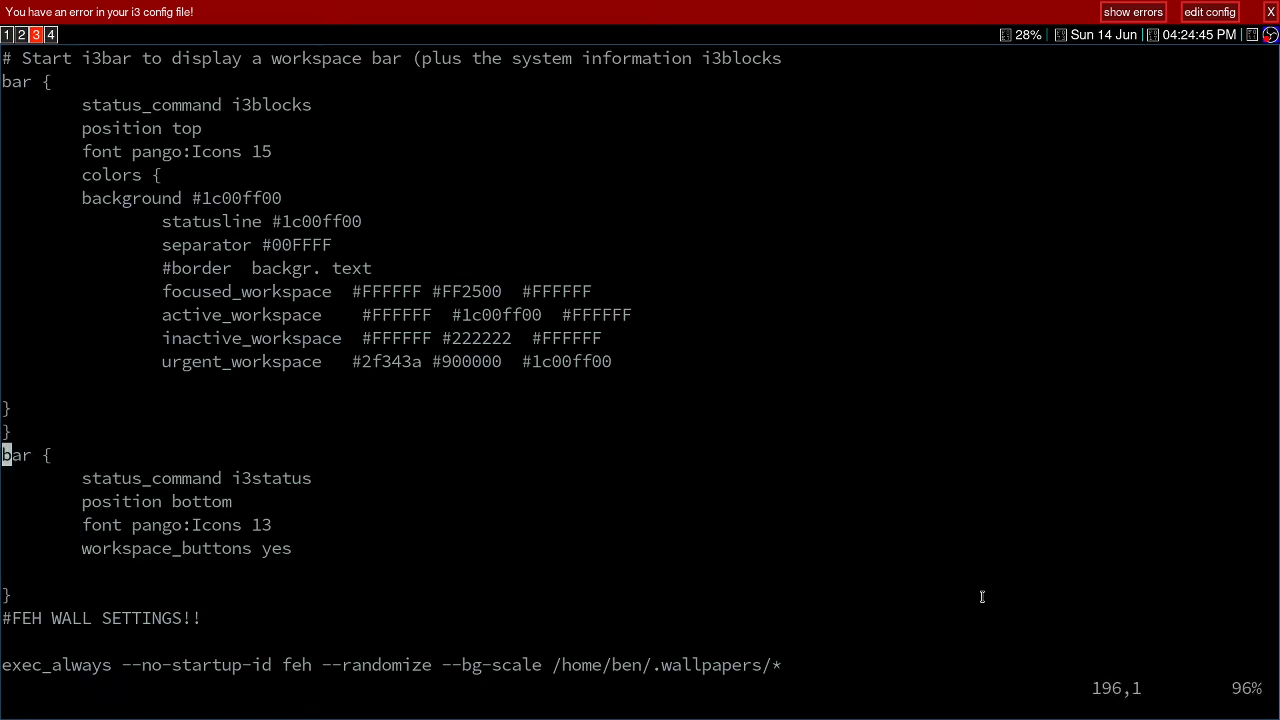
pyautogui.write(':w')
pyautogui.press('Return')
pyautogui.press('super+shift+r')
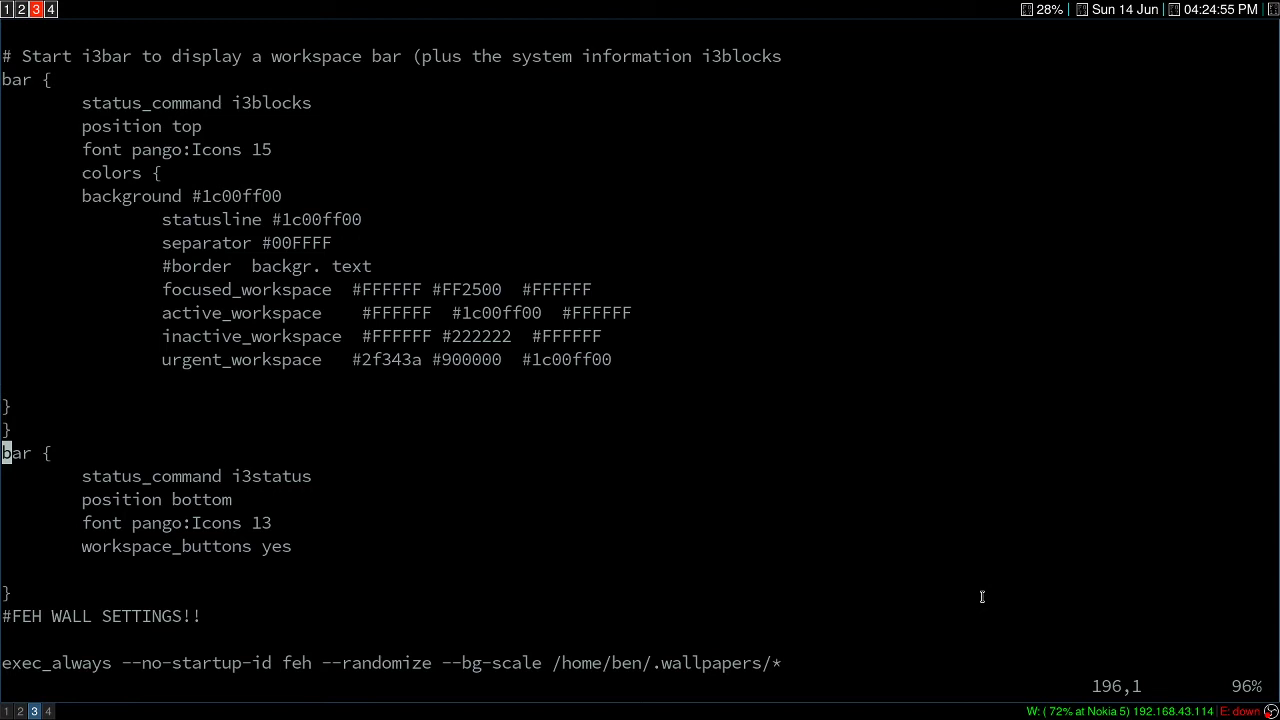
# Change workspace_buttons from yes back to no, save with :w, and restart i3
pyautogui.press('Down')
pyautogui.press('Down')
pyautogui.press('Down')
pyautogui.press('Down')
pyautogui.press('Right')
pyautogui.press('Right')
pyautogui.press('Right')
pyautogui.press('Left')
pyautogui.press('A')
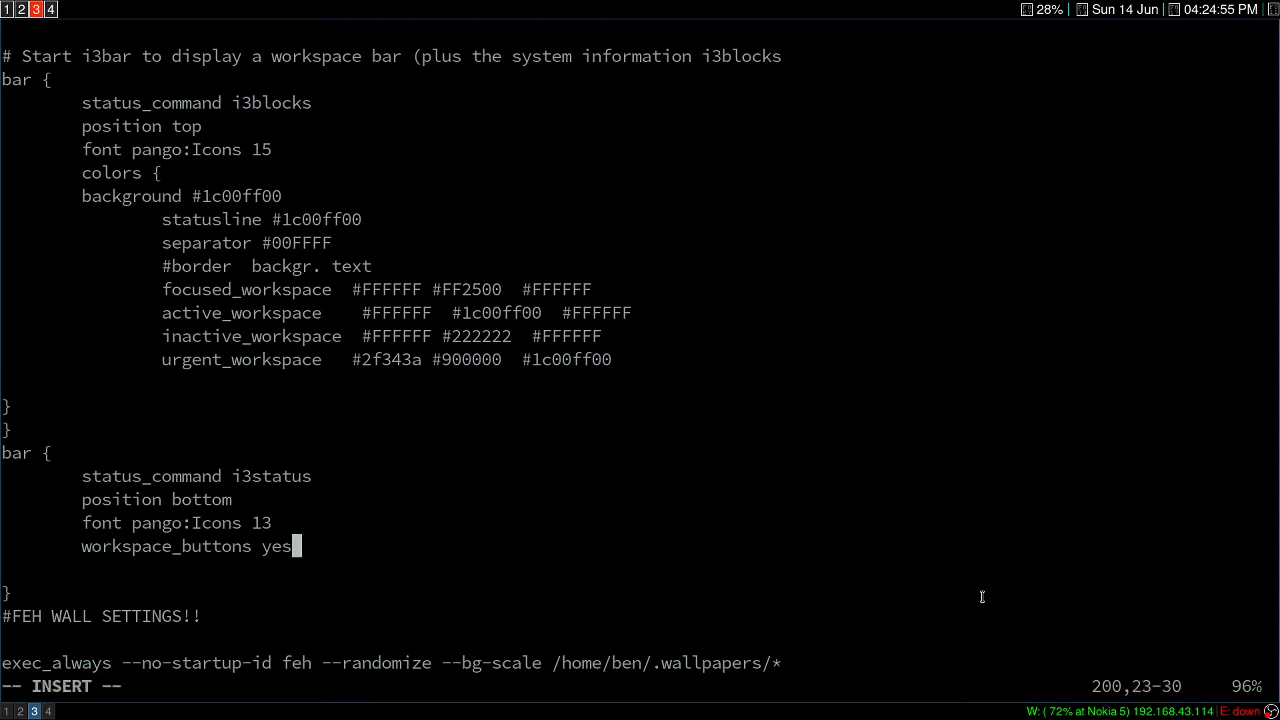
pyautogui.press('BackSpace')
pyautogui.press('BackSpace')
pyautogui.press('BackSpace')
pyautogui.write('no')
pyautogui.press('Escape')
pyautogui.write(':w')
pyautogui.press('Return')
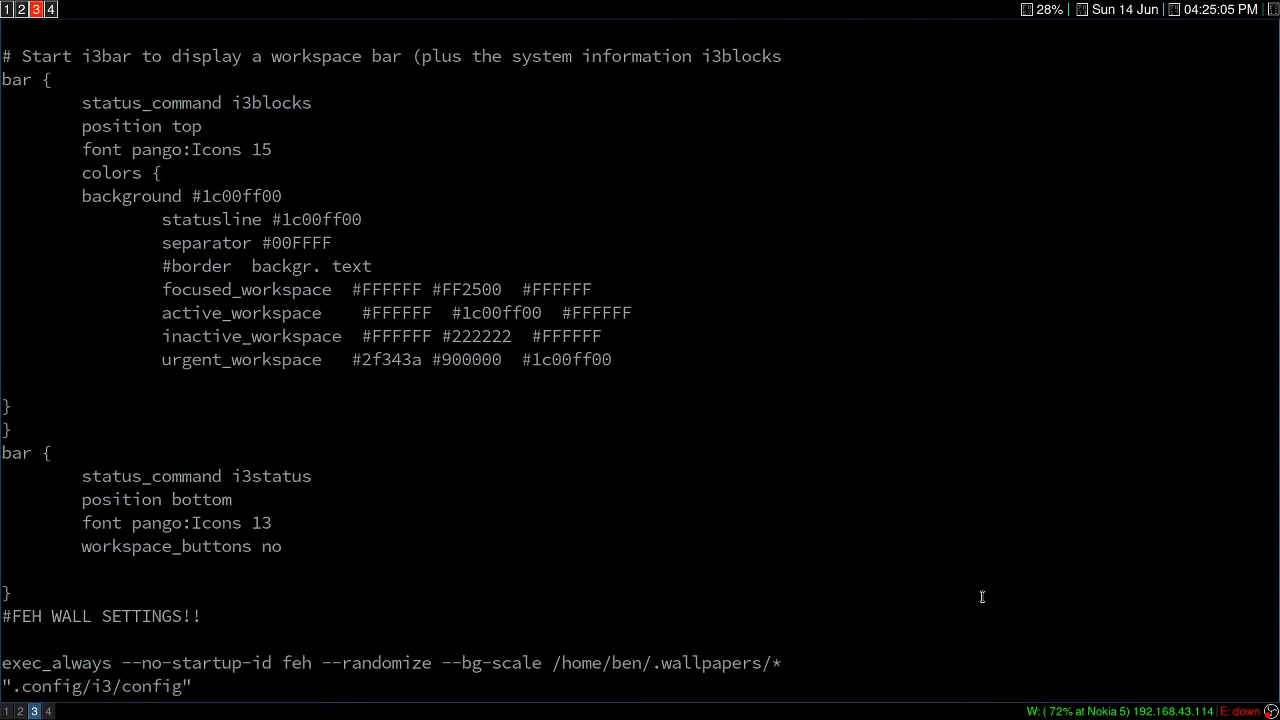
pyautogui.press('super+shift+r')
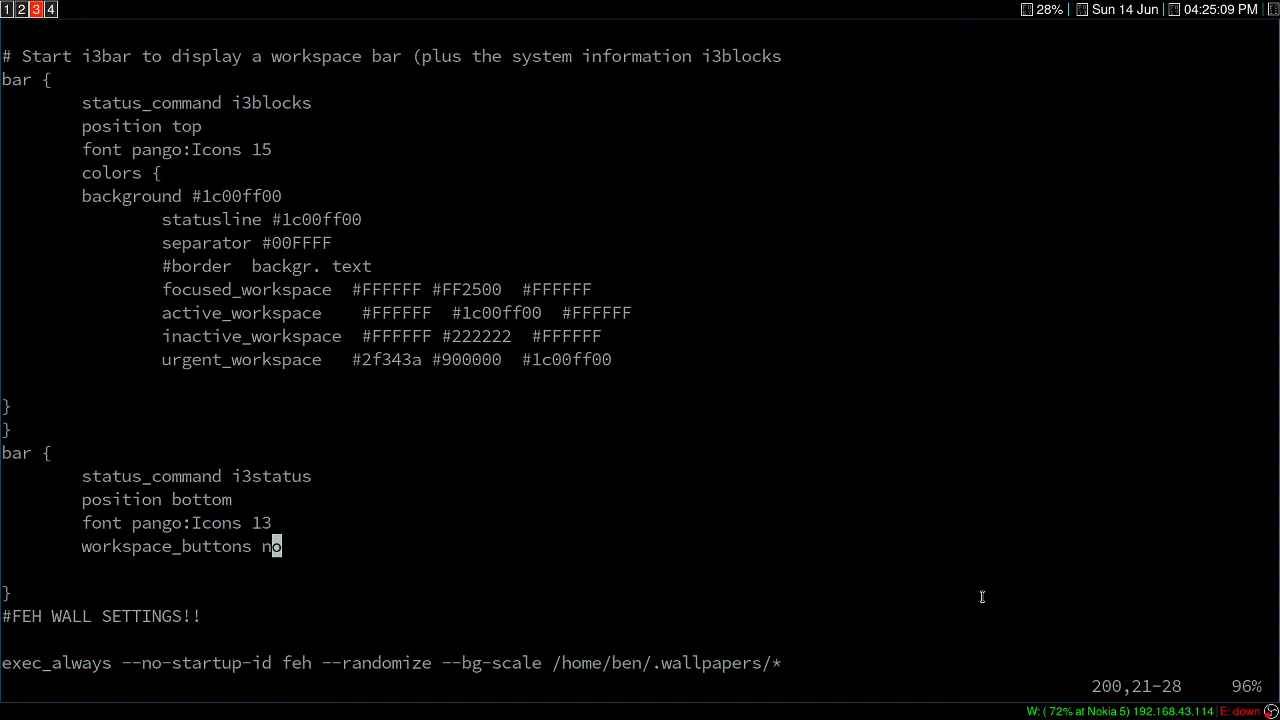
# On workspace 1, rerun 'sudo vim /etc/i3status.conf' and look through its ethernet, ipv6 and load order lines
pyautogui.press('super+1')
pyautogui.press('Up')
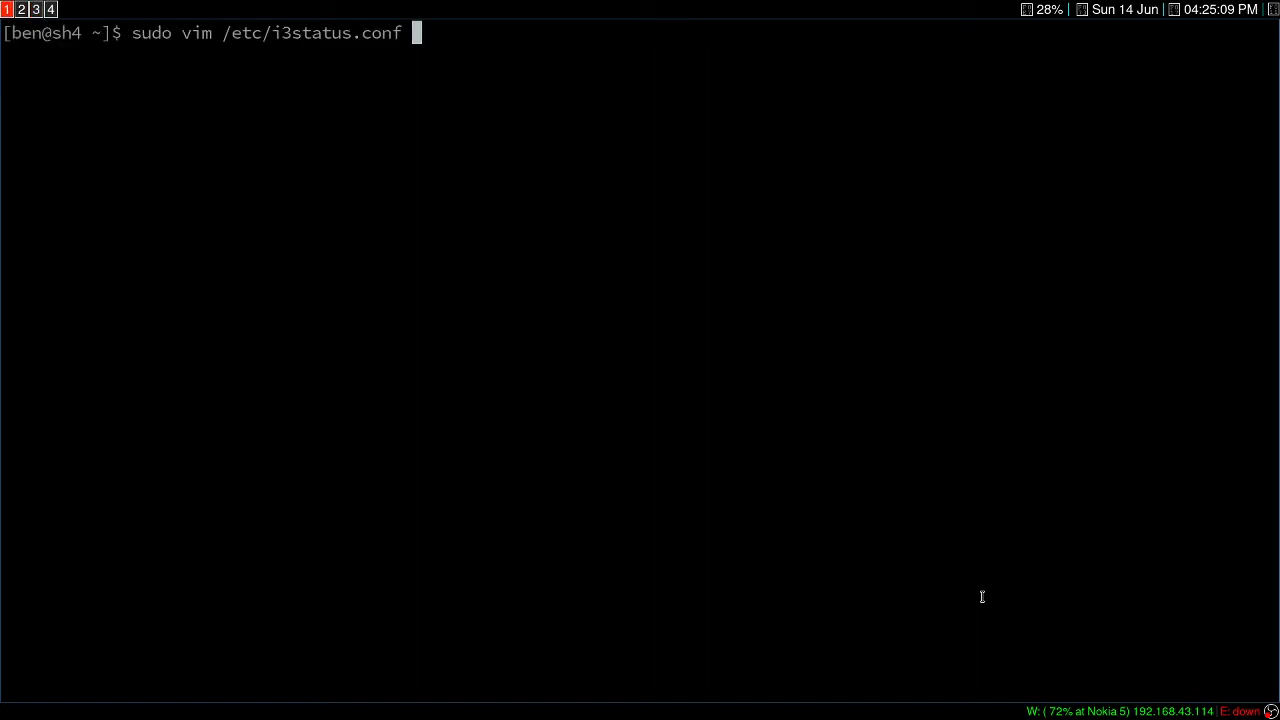
pyautogui.press('Return')
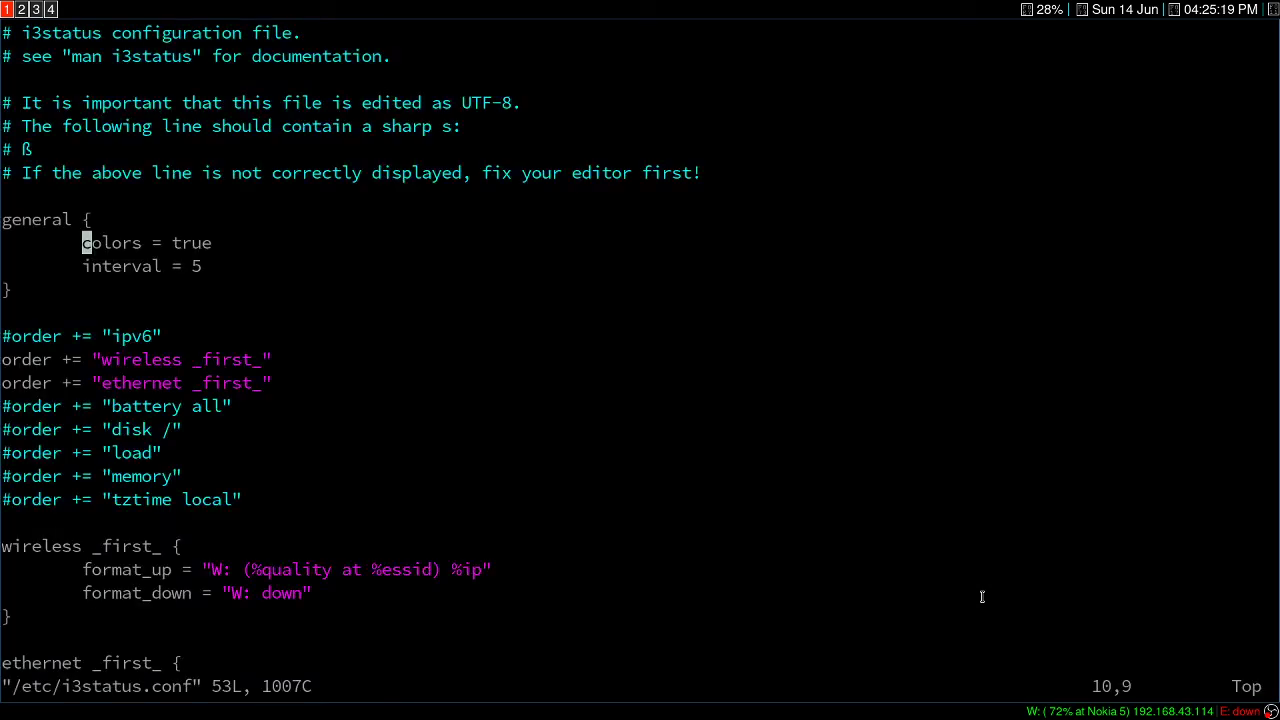
pyautogui.press('j')
pyautogui.press('j')
pyautogui.press('j')
pyautogui.press('j')
pyautogui.press('j')
pyautogui.press('j')
pyautogui.press('k')
pyautogui.press('k')
pyautogui.press('h')
pyautogui.press('h')
pyautogui.press('h')
pyautogui.press('h')
pyautogui.press('h')
pyautogui.press('h')
pyautogui.press('h')
pyautogui.press('j')
pyautogui.press('j')
pyautogui.press('j')
pyautogui.press('j')
pyautogui.press('j')
pyautogui.press('j')
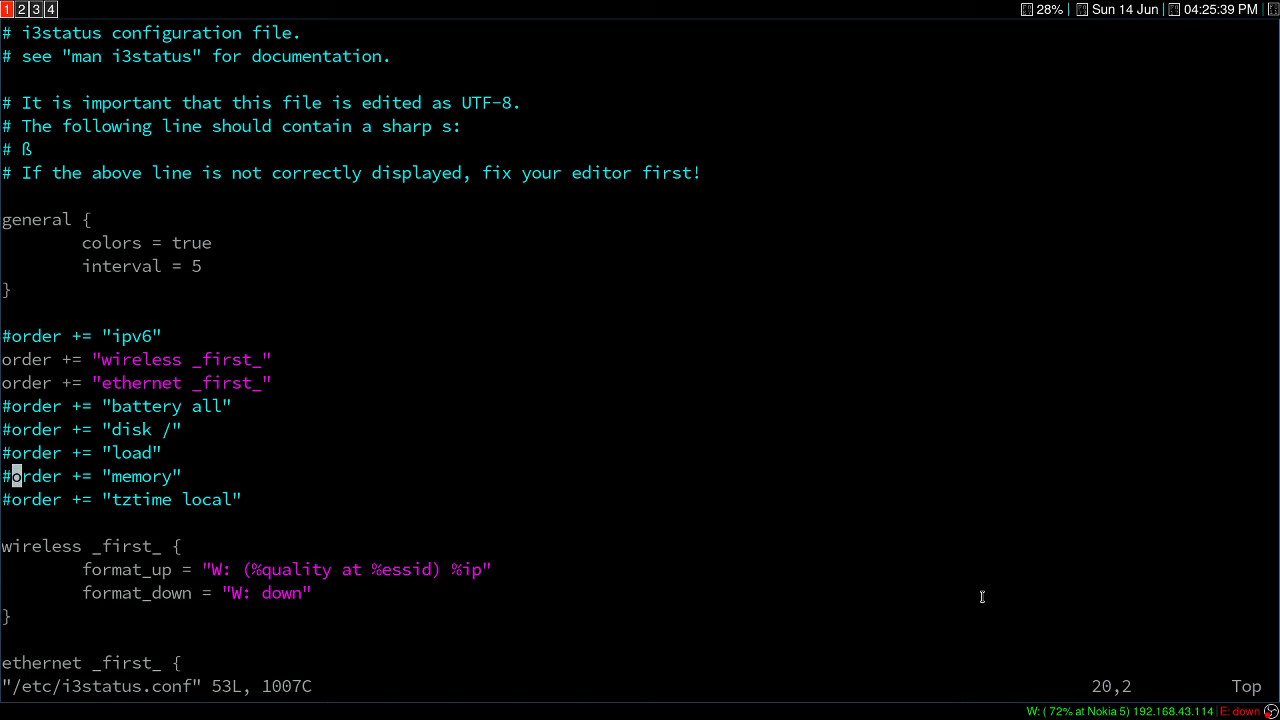
pyautogui.press('k')
pyautogui.press('k')
pyautogui.press('k')
pyautogui.press('k')
pyautogui.press('j')
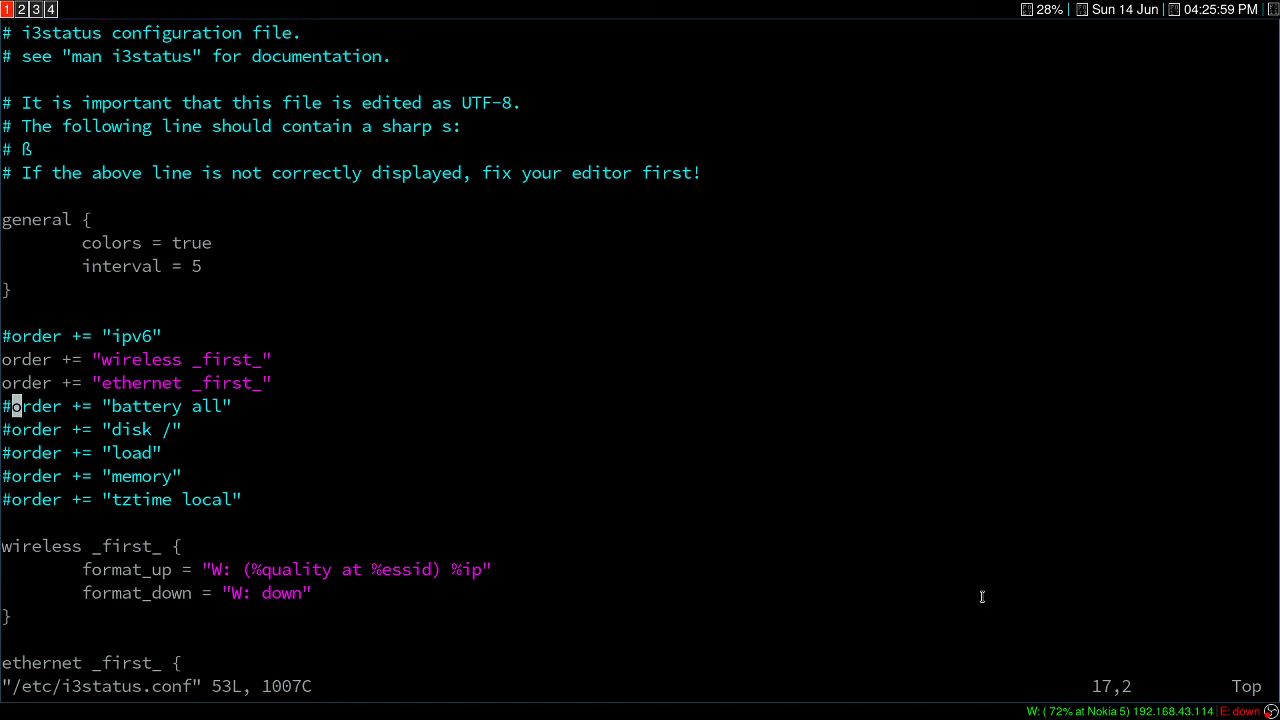
# Check the load, wireless and memory order lines, then go back to the i3 config on workspace 3
pyautogui.press('Down')
pyautogui.press('Down')
pyautogui.press('Down')
pyautogui.press('Down')
pyautogui.press('Up')
pyautogui.press('Up')
pyautogui.press('Up')
pyautogui.press('Up')
pyautogui.press('Up')
pyautogui.press('Up')
pyautogui.press('Down')
pyautogui.press('Down')
pyautogui.press('Down')
pyautogui.press('Down')
pyautogui.press('Down')
pyautogui.press('super+3')
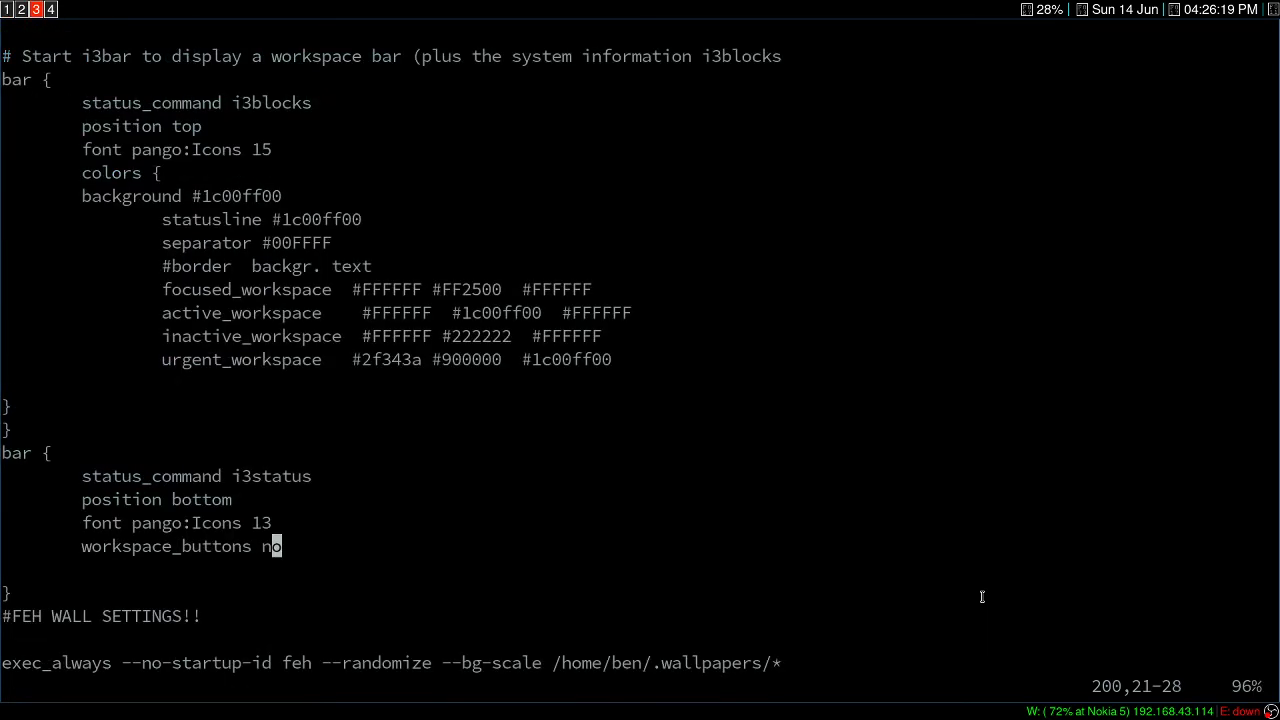
pyautogui.press('Up')
pyautogui.press('Up')
pyautogui.press('k')
pyautogui.press('super+2')
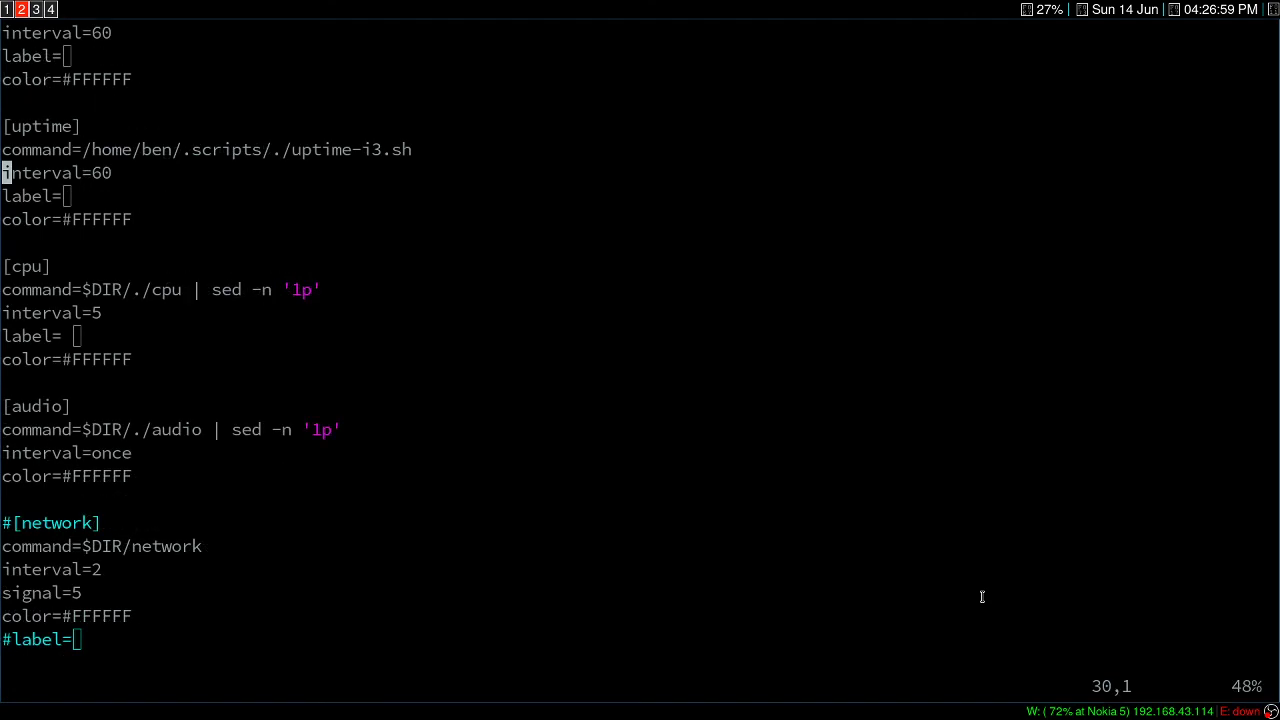
pyautogui.press('k')
pyautogui.press('k')
pyautogui.press('k')
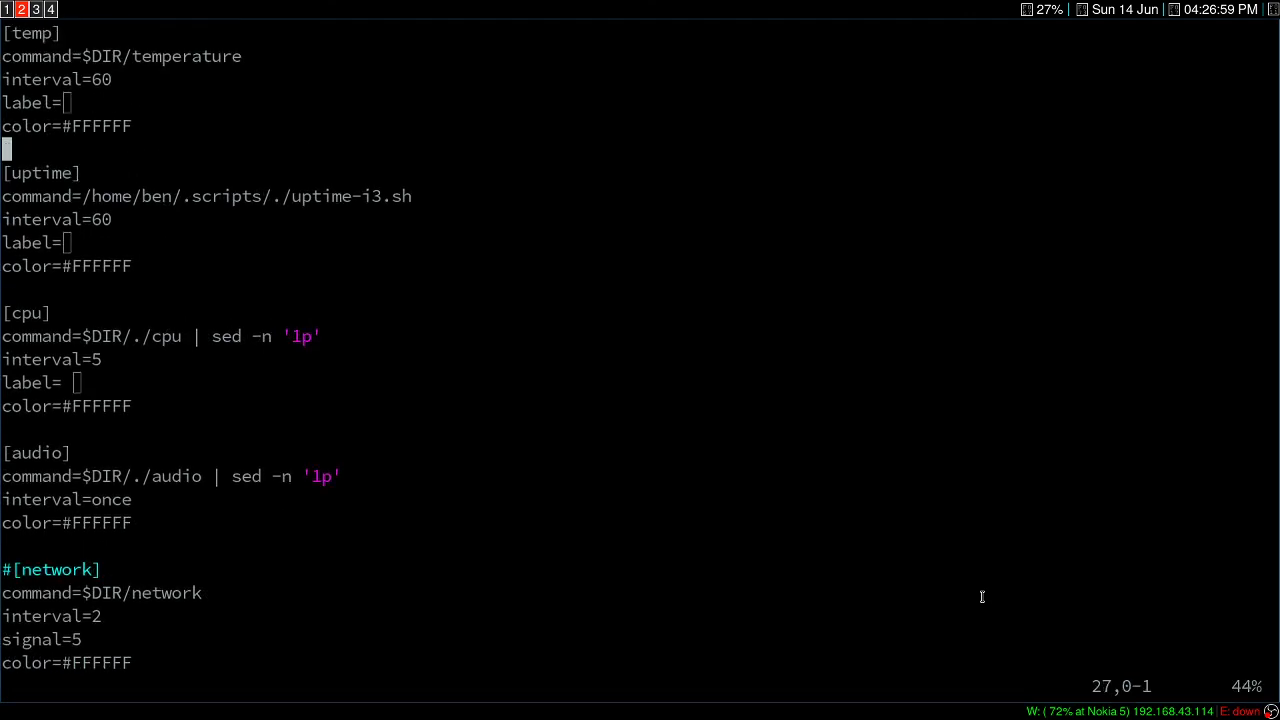
pyautogui.press('super+3')
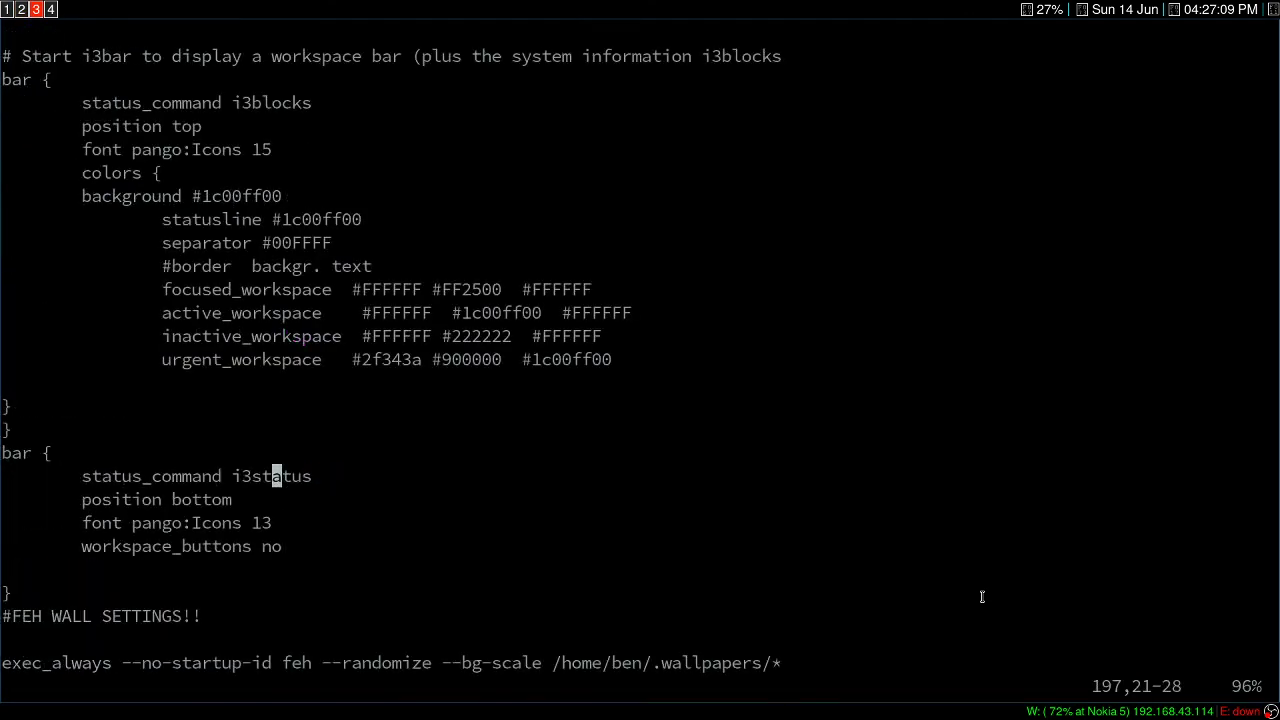